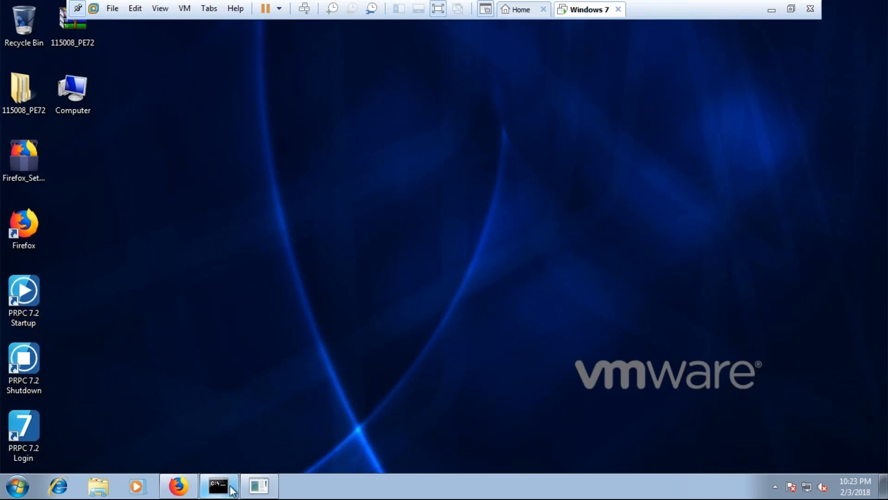
- Check the PRPC 7.2 server console and log in to Pega 7 in Firefox with the prefilled administrator credentials
left_click(259, 454)
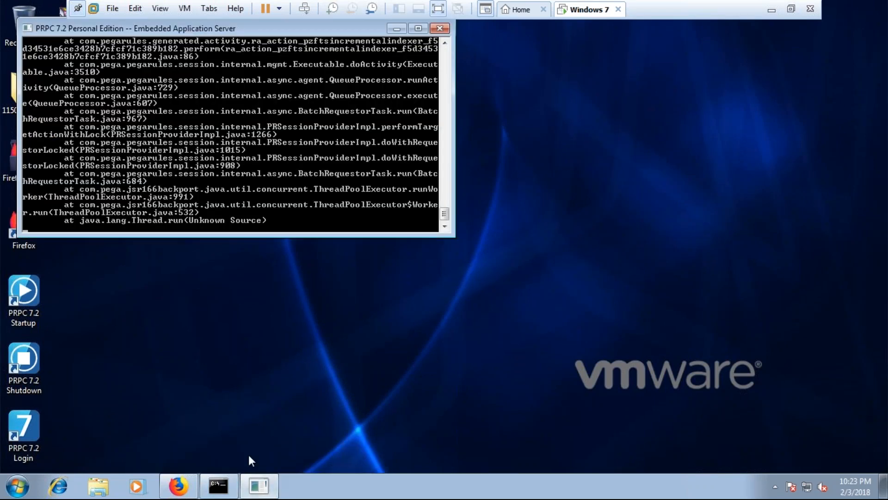
left_click(259, 485)
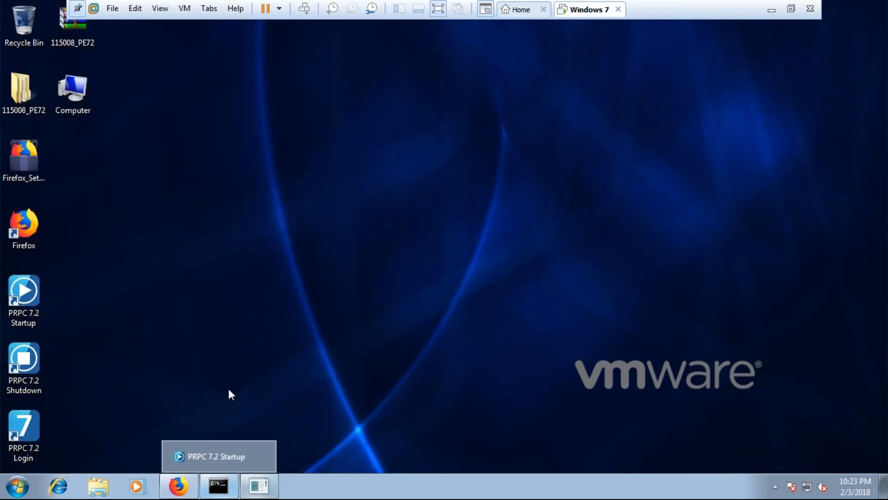
left_click(179, 485)
left_click(176, 484)
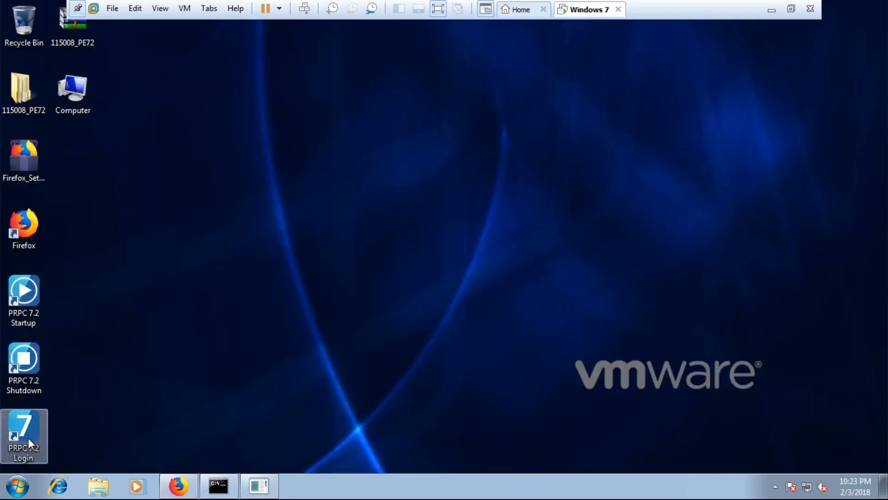
left_click(178, 485)
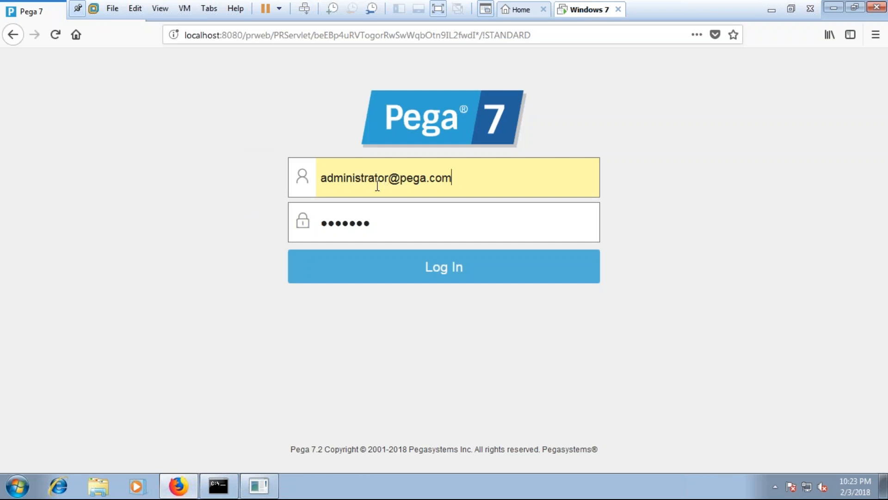
left_click(453, 277)
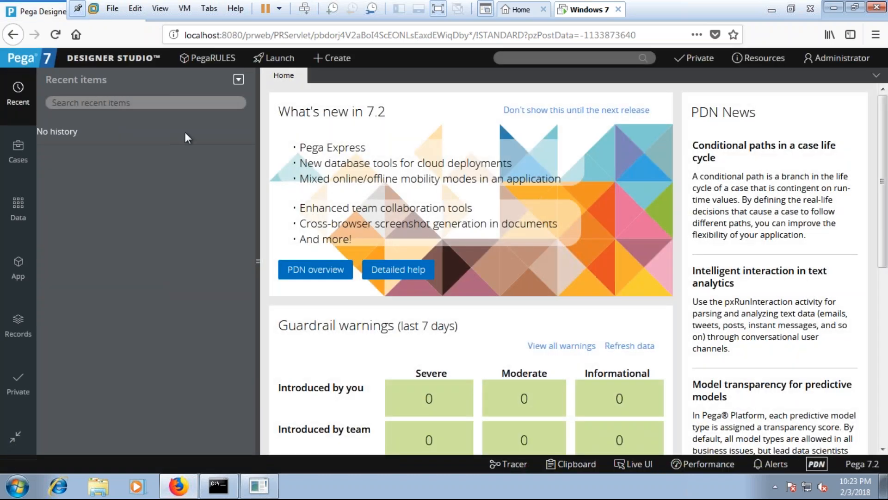
- Start creating a new application of the type Enterprise application
left_click(204, 67)
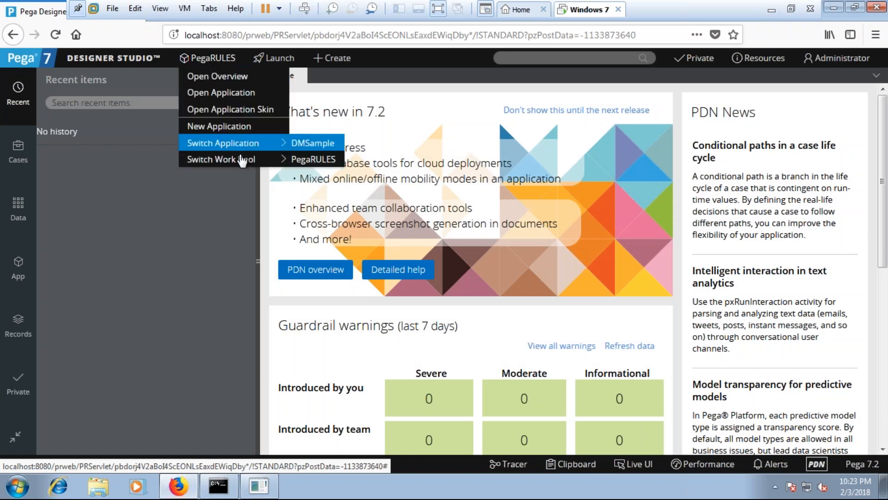
left_click(232, 130)
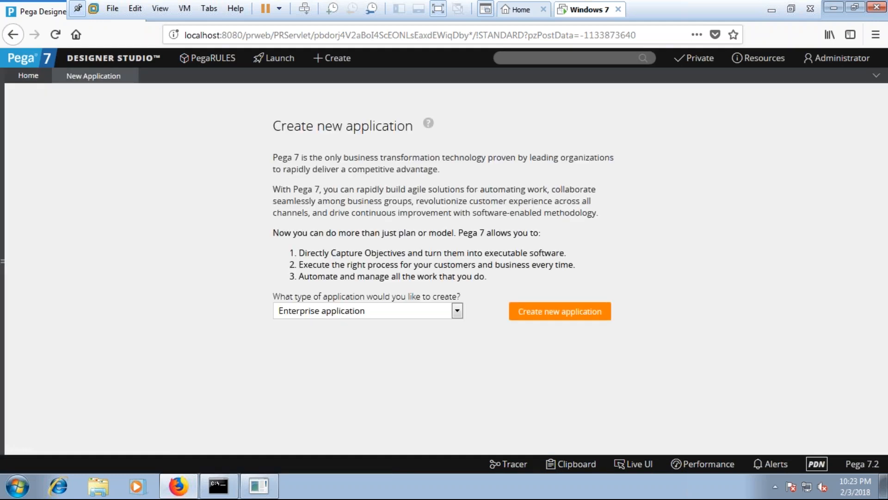
left_click(376, 312)
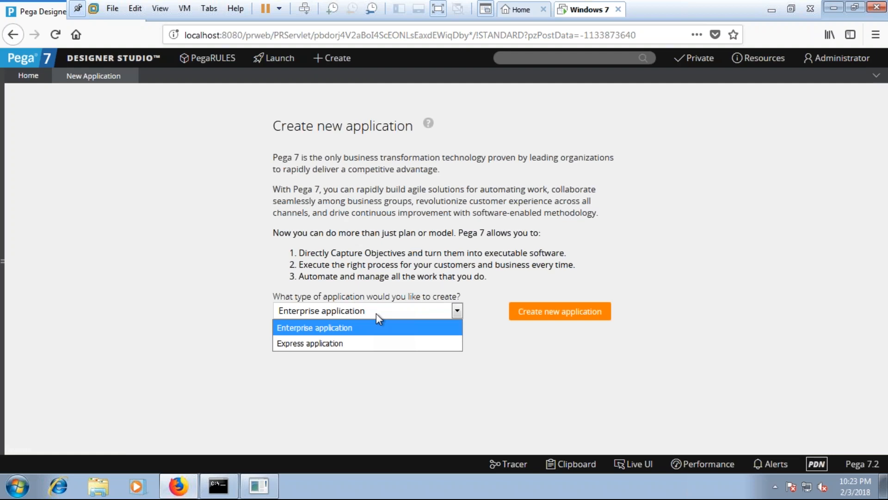
left_click(413, 271)
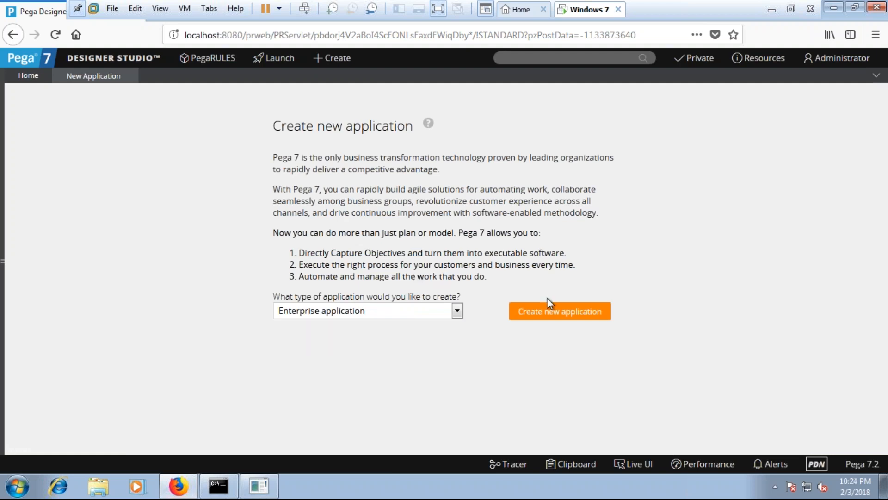
left_click(566, 318)
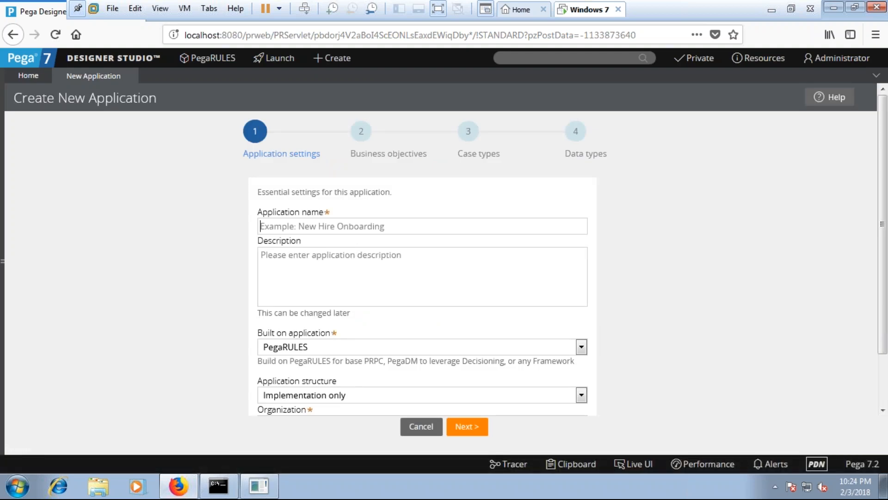
- Name the application PegaTutorial and set its description to "Pega Free Tutorial"
type("Peg")
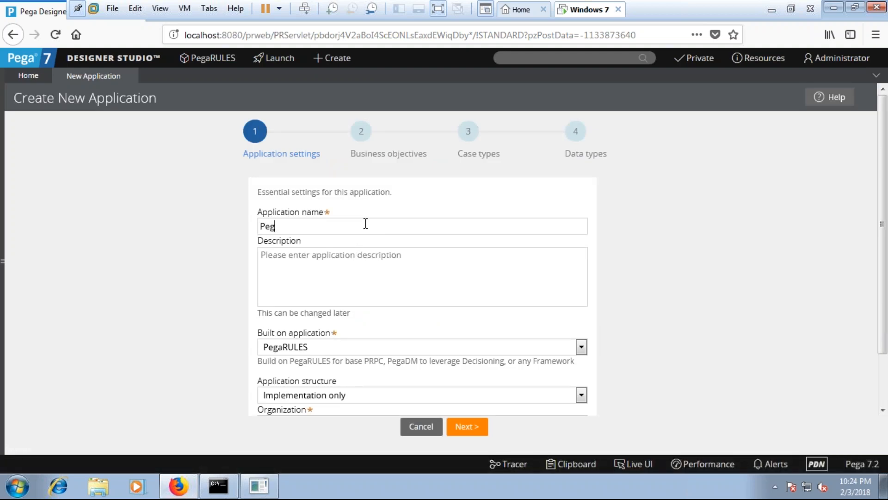
type("aTutorial")
key("Tab")
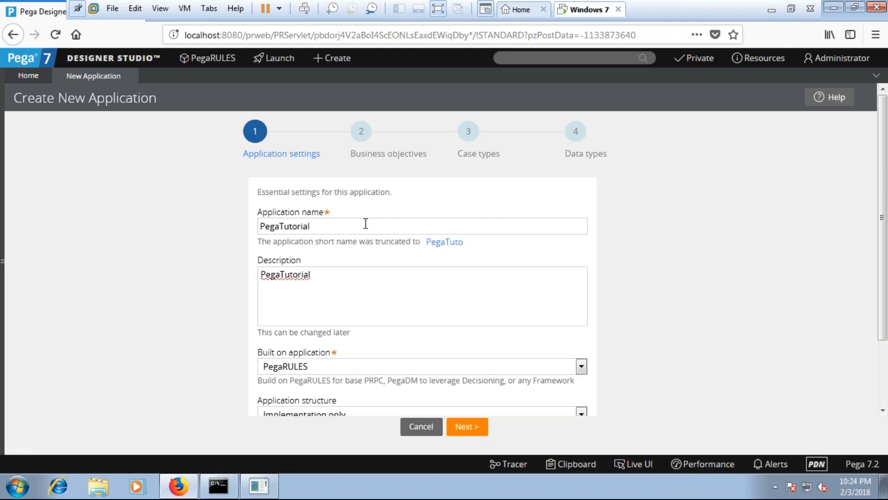
key("Right")
type("Free")
key("Tab")
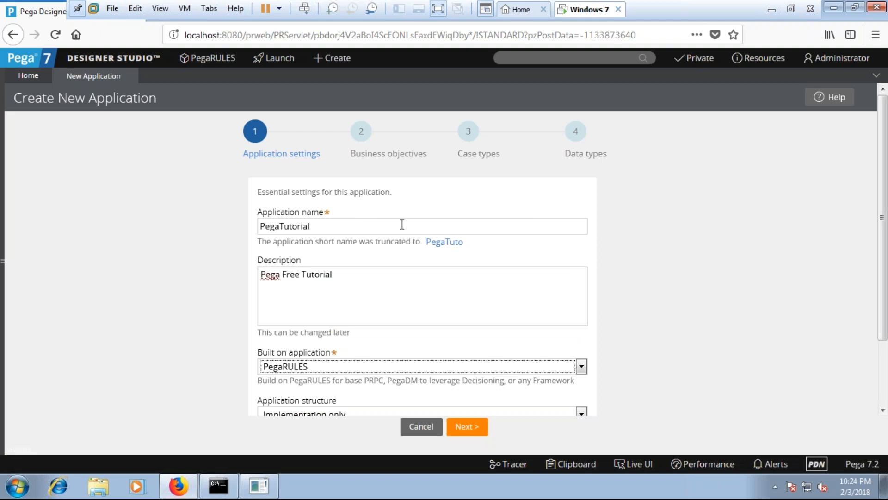
- Keep PegaRULES as the built-on application and choose Implementation only as the application structure
scroll(349, 354, "down", 1)
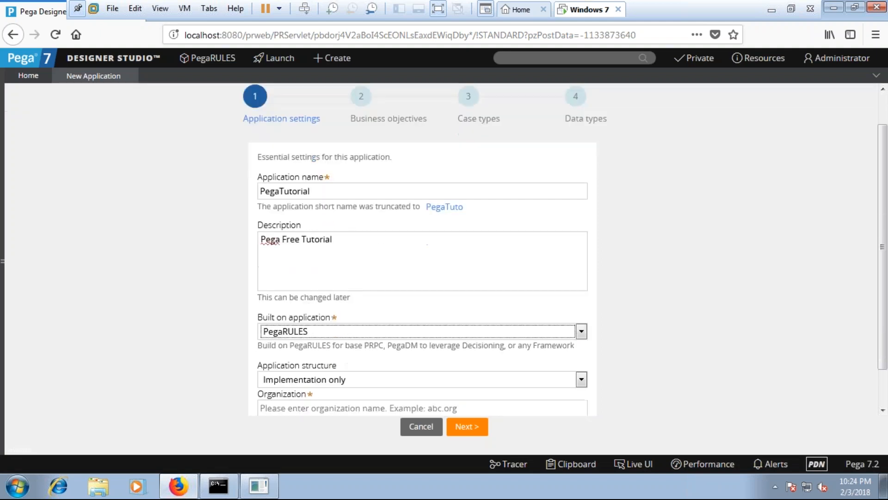
scroll(325, 306, "down", 1)
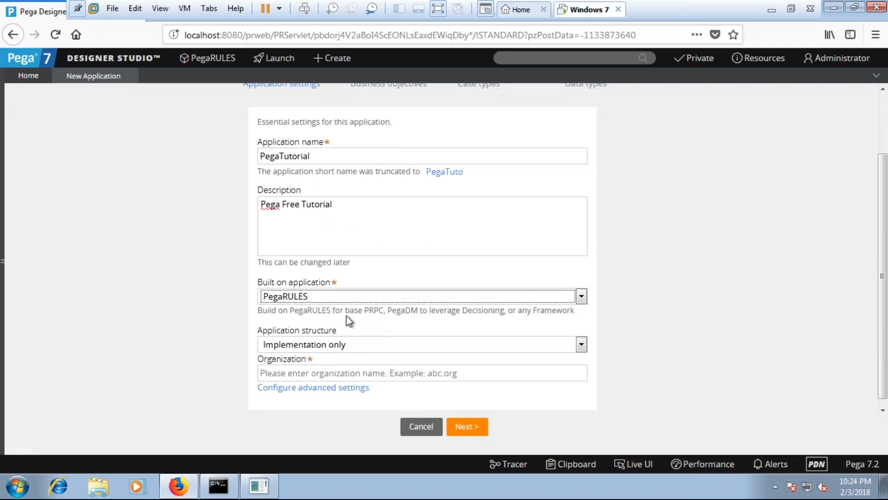
left_click(324, 293)
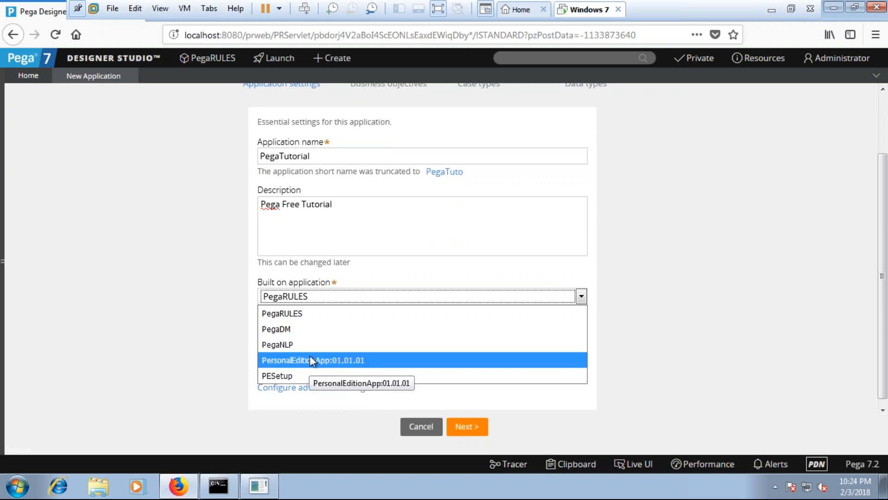
left_click(205, 298)
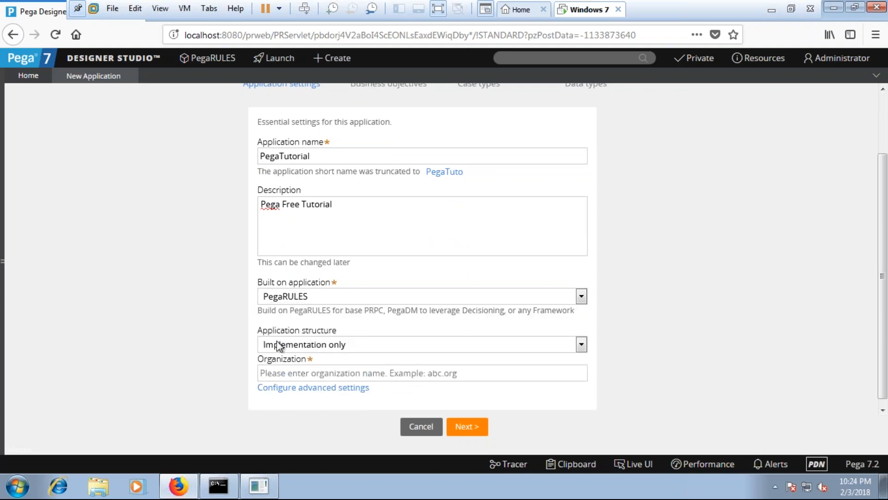
left_click(321, 345)
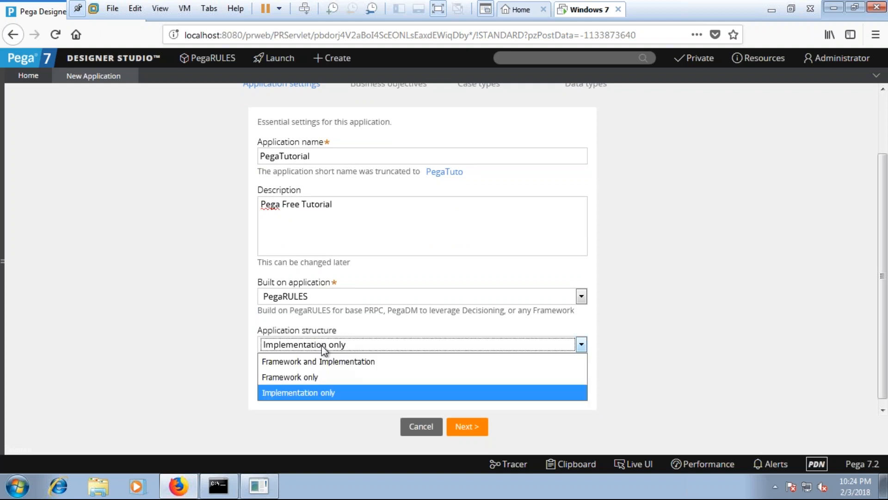
left_click(313, 392)
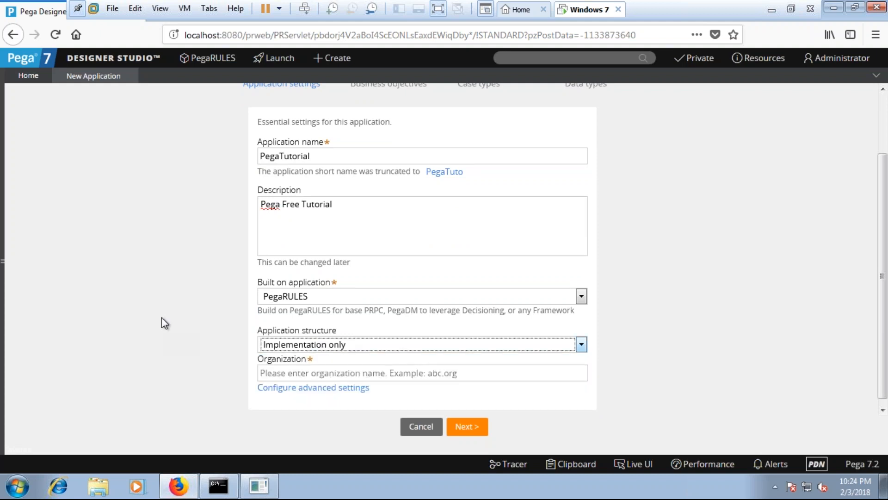
- Enter Pega as the organization and try to proceed to the business objectives
left_click(279, 371)
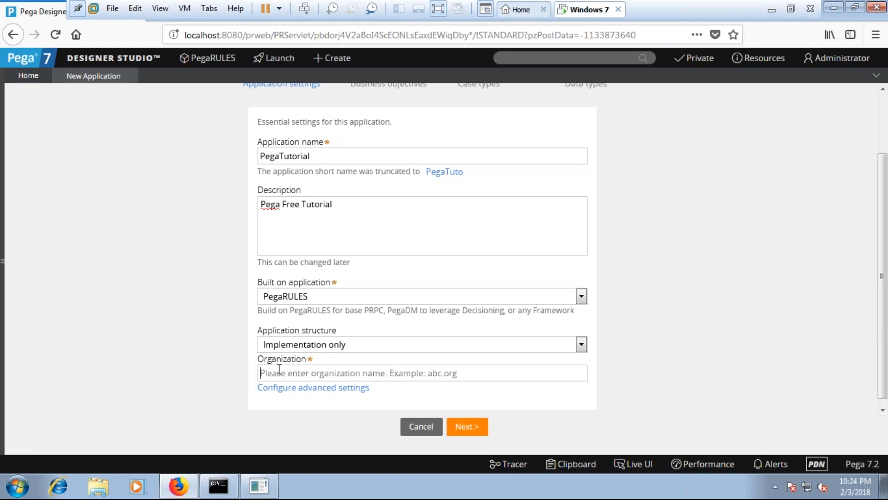
type("Pega")
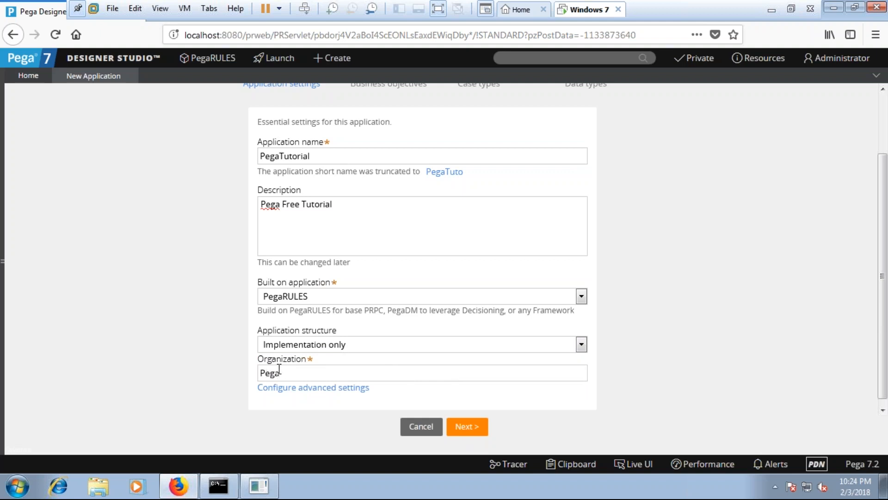
left_click(465, 428)
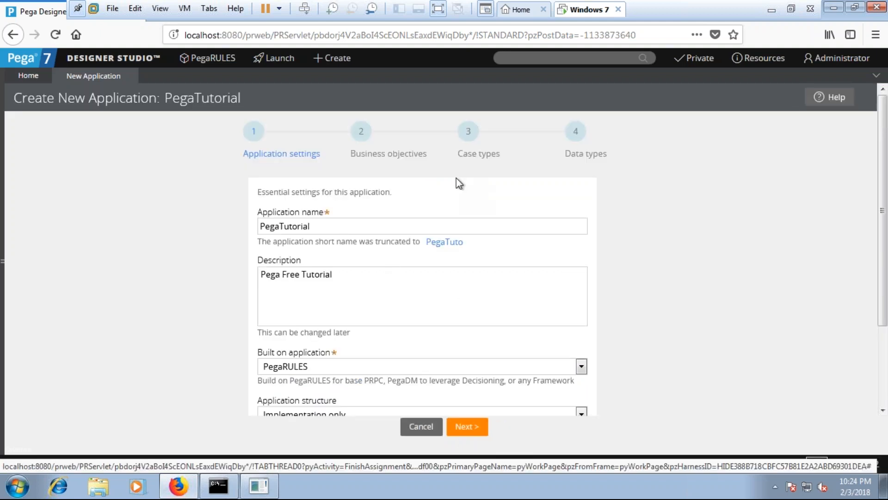
- Change the organization name to PegaTutorial and proceed to the business objectives
scroll(430, 233, "down", 3)
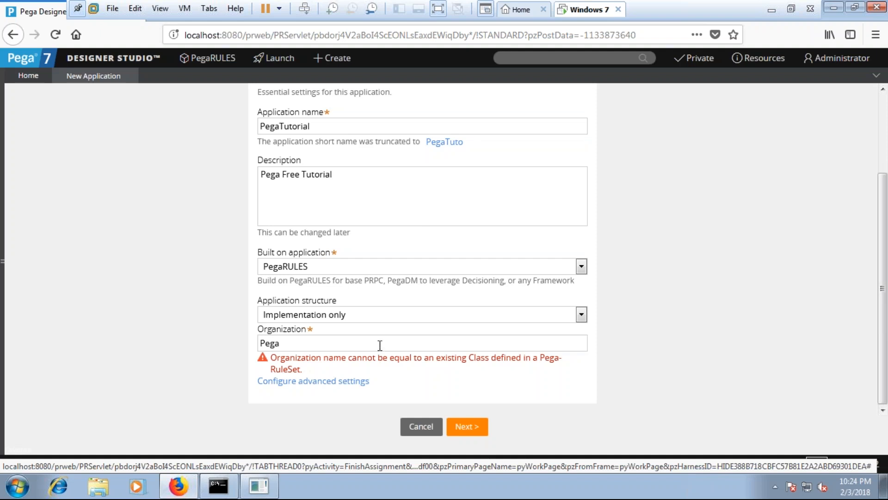
left_click(279, 343)
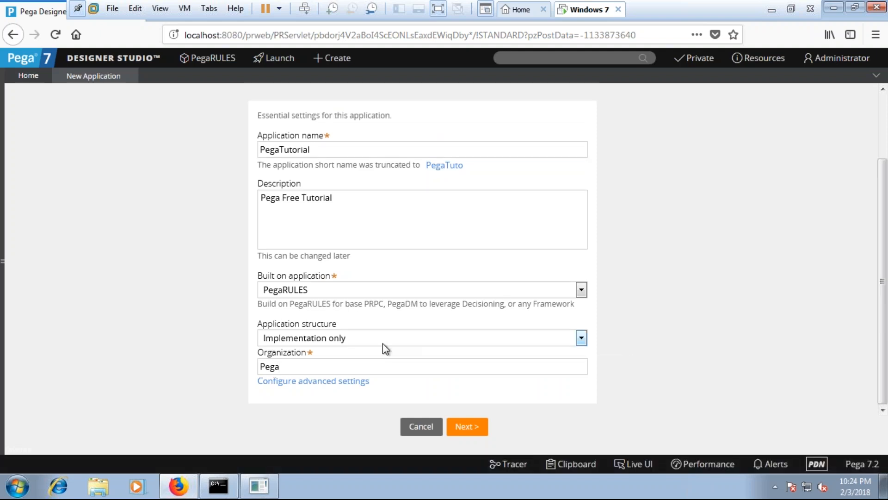
type("T")
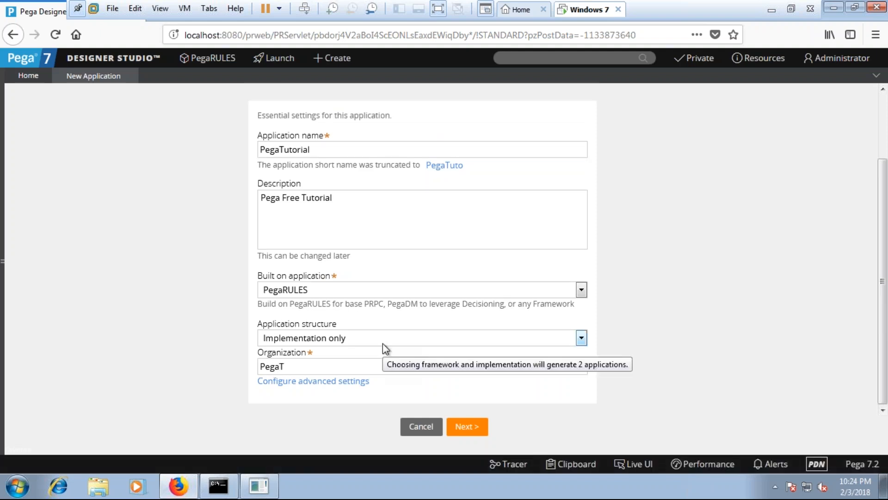
type("utorial")
left_click(484, 419)
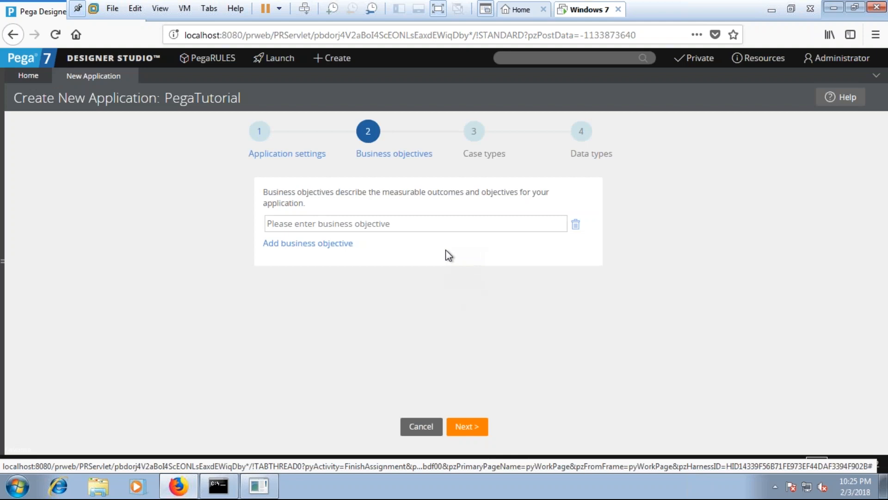
- Enter FreeTutorials as the business objective and continue to the case types
left_click(406, 230)
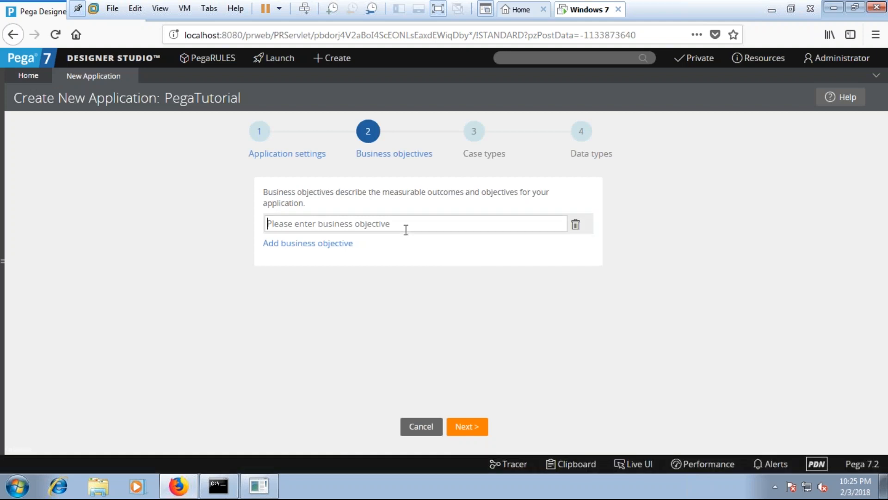
type("FreeTi")
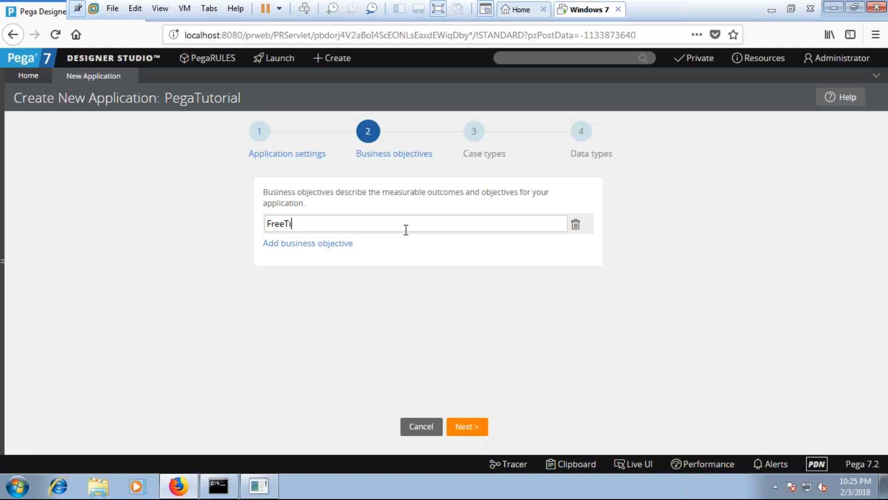
key("BackSpace")
type("utorials")
left_click(464, 425)
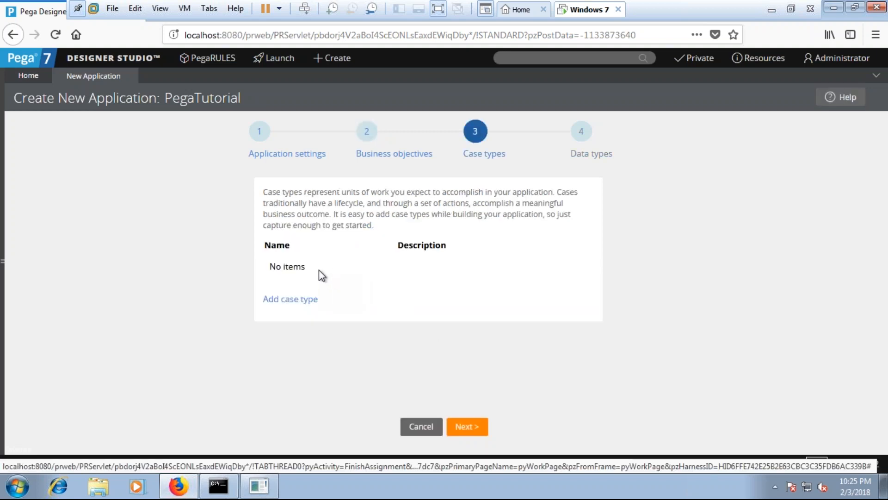
- Add a case type with FreeTutorials as name and description, and continue to the data types
left_click(302, 299)
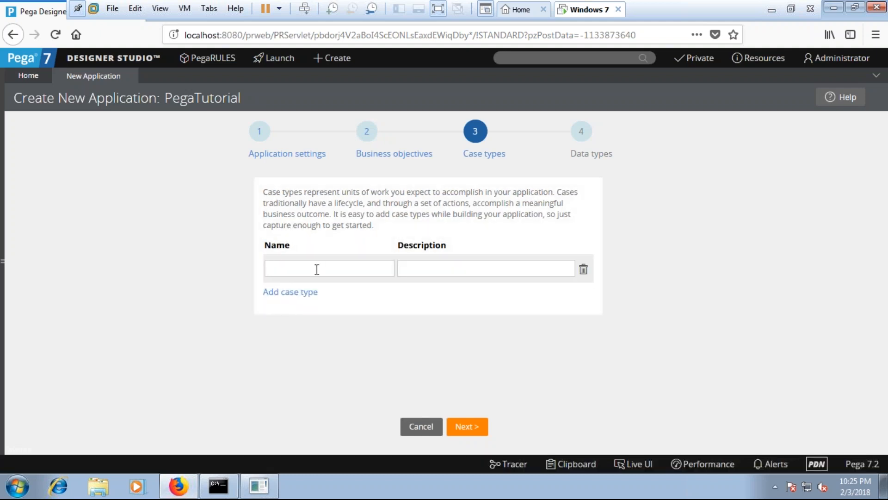
type("FreeTutorials")
key("Tab")
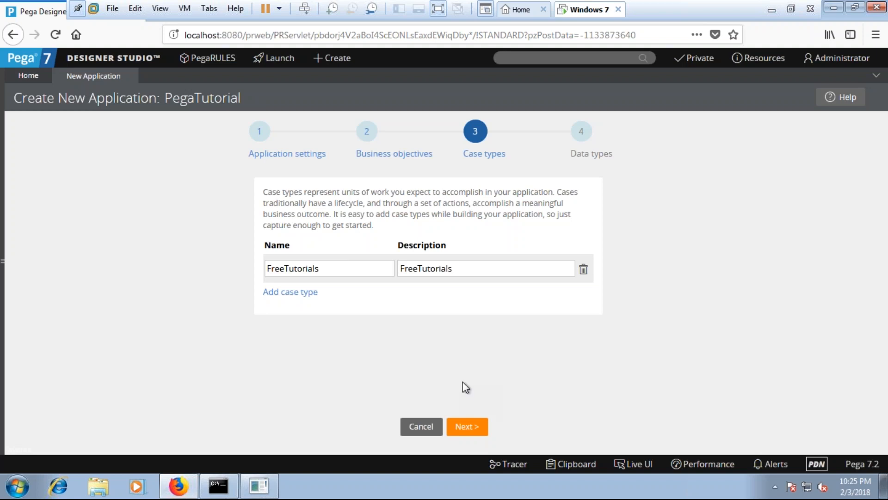
left_click(466, 426)
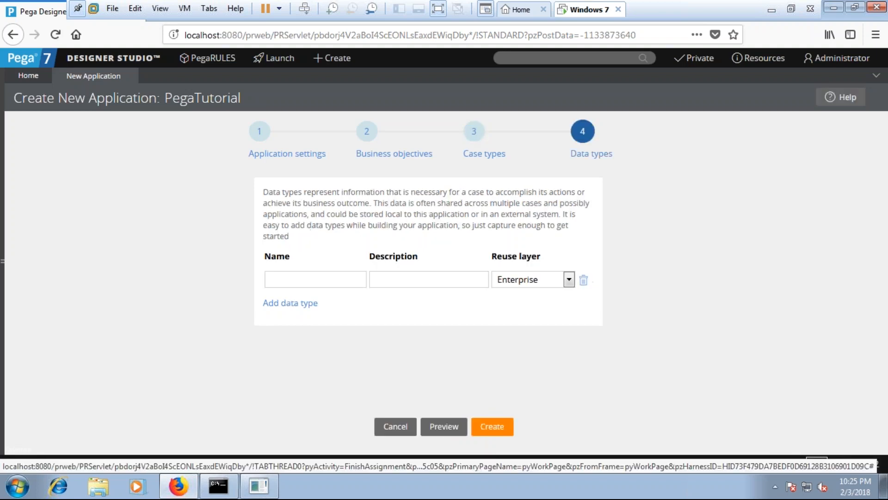
- Define the data type Tutorials with the description "Free Tutorials" in the Enterprise reuse layer and create the application
left_click(309, 278)
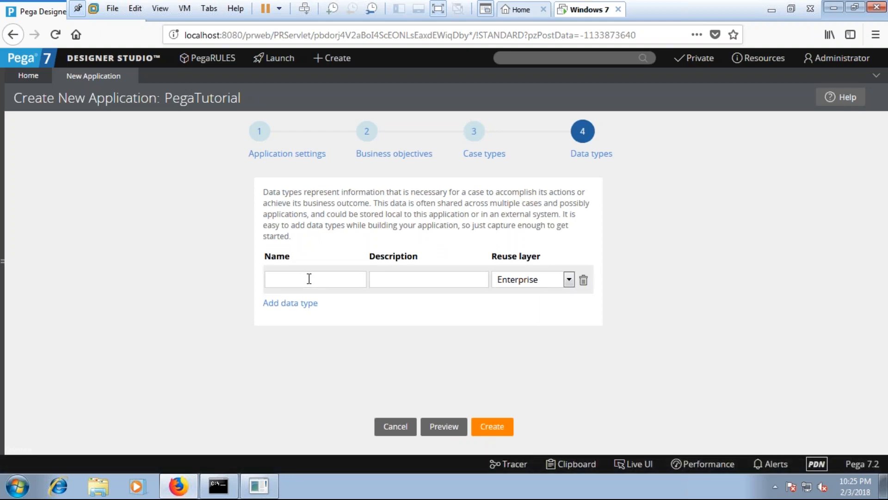
type("Tutorials")
key("Tab")
key("Left")
key("Left")
key("Left")
key("Left")
key("Left")
key("Left")
key("Left")
key("Left")
key("Left")
type("Free")
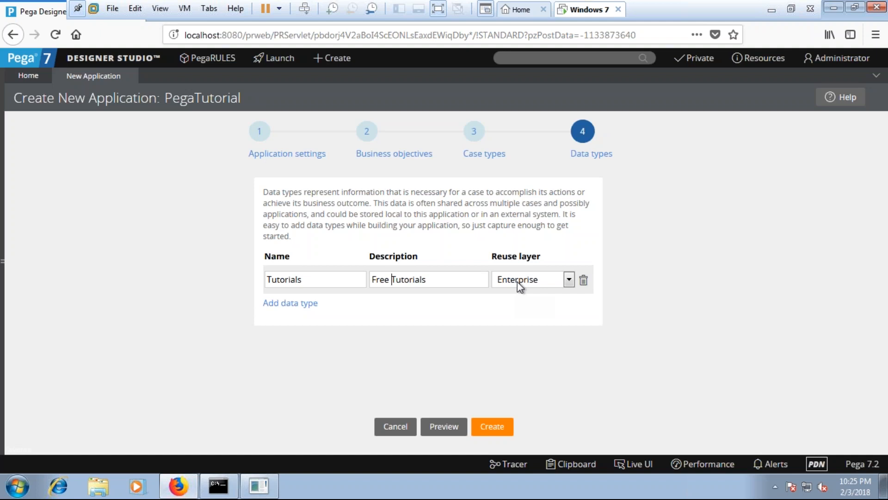
left_click(501, 432)
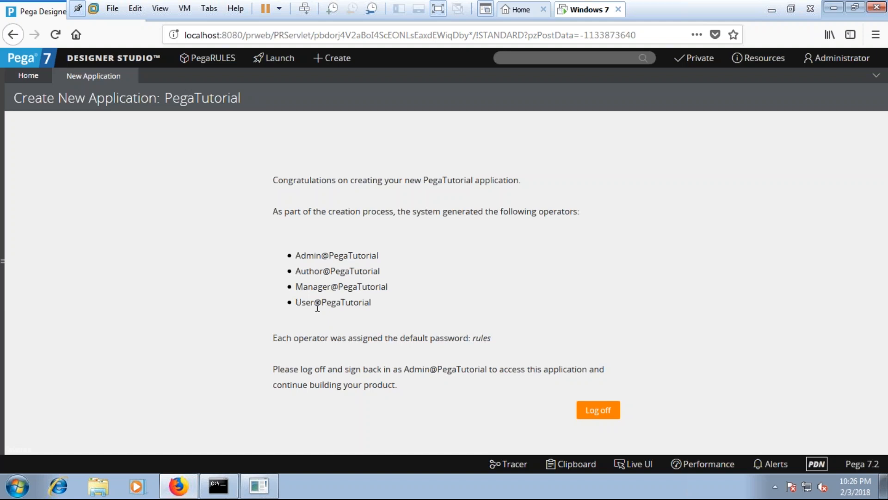
- Review the operators generated for the PegaTutorial application and their default password, and copy the Admin operator ID
left_click_drag(315, 255, 323, 271)
left_click(315, 293)
left_click_drag(316, 304, 339, 304)
left_click(340, 304)
left_click_drag(296, 256, 379, 255)
key("ctrl+c")
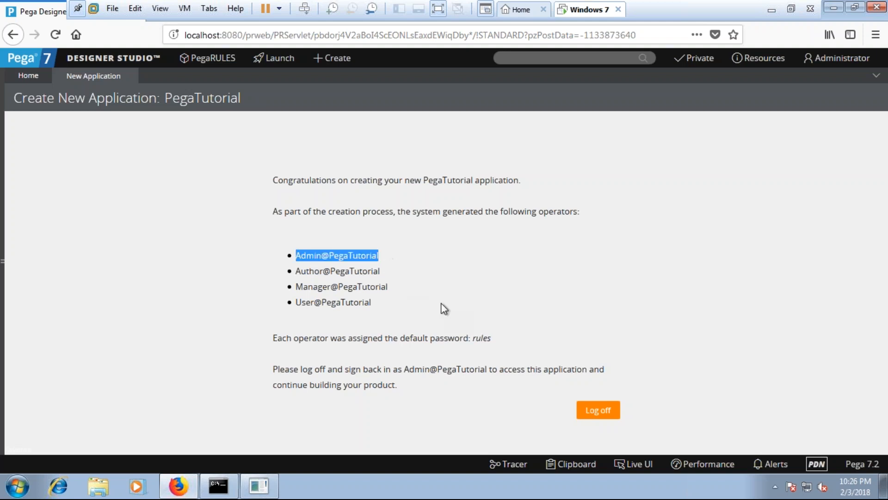
left_click_drag(468, 337, 471, 338)
left_click(470, 338)
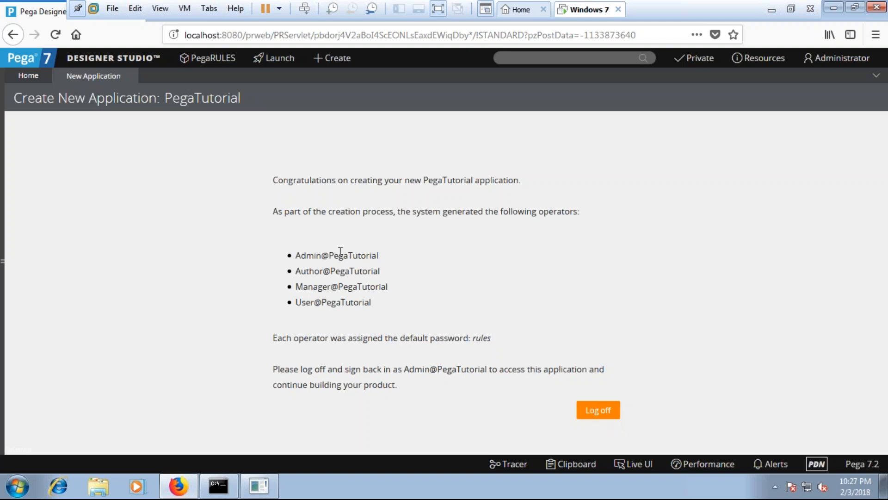
- Log off and sign back in with the copied Admin operator ID and its password, dismissing the browser's offer to save the login
left_click(591, 412)
left_click(463, 178)
key("ctrl+a")
key("ctrl+v")
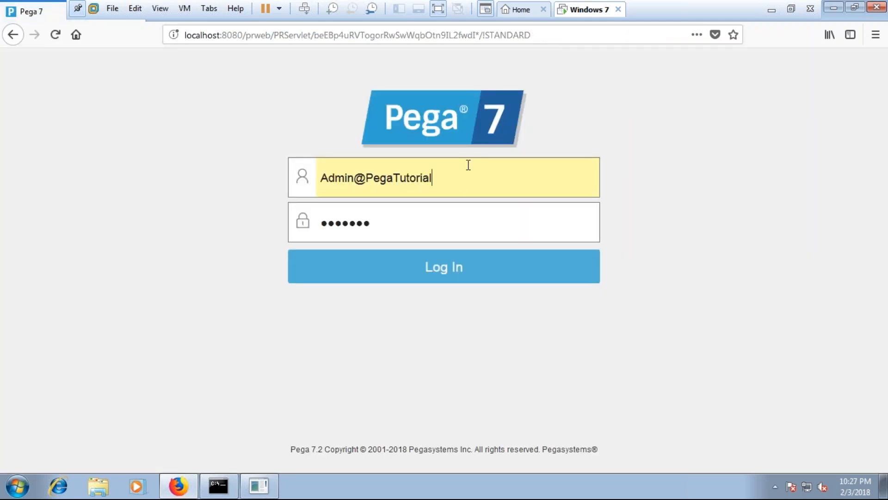
key("Tab")
type("rules")
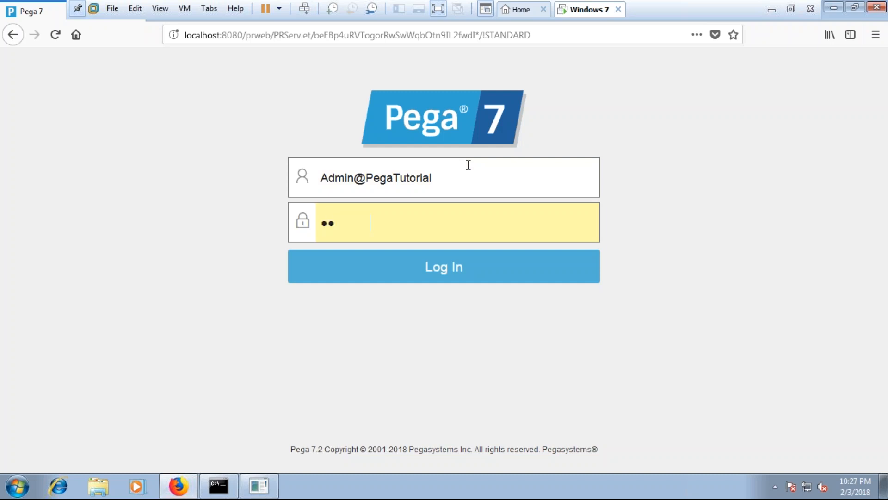
left_click(409, 252)
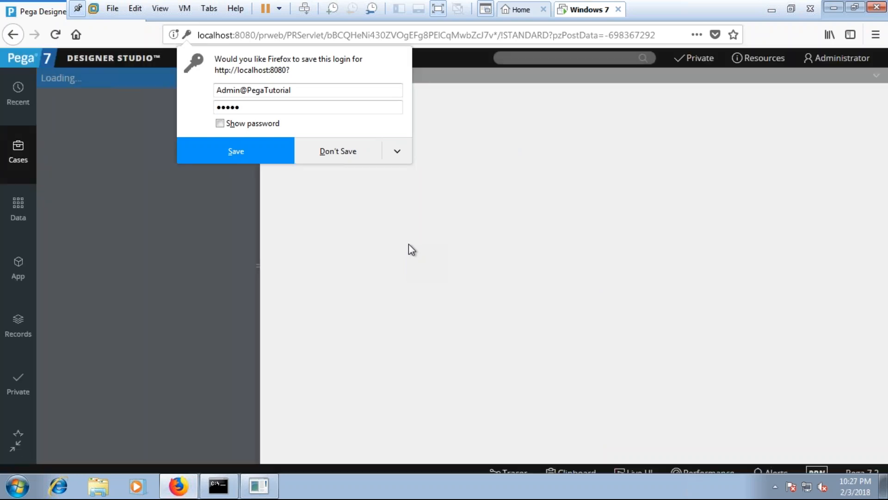
left_click(310, 216)
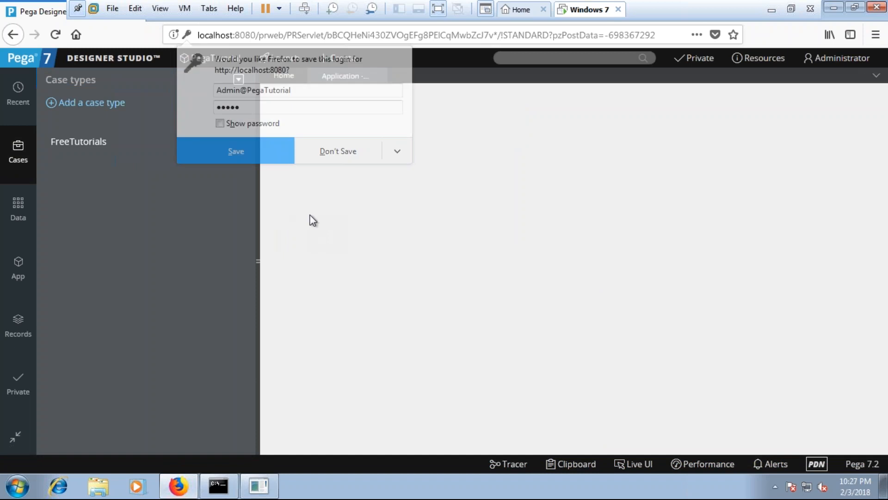